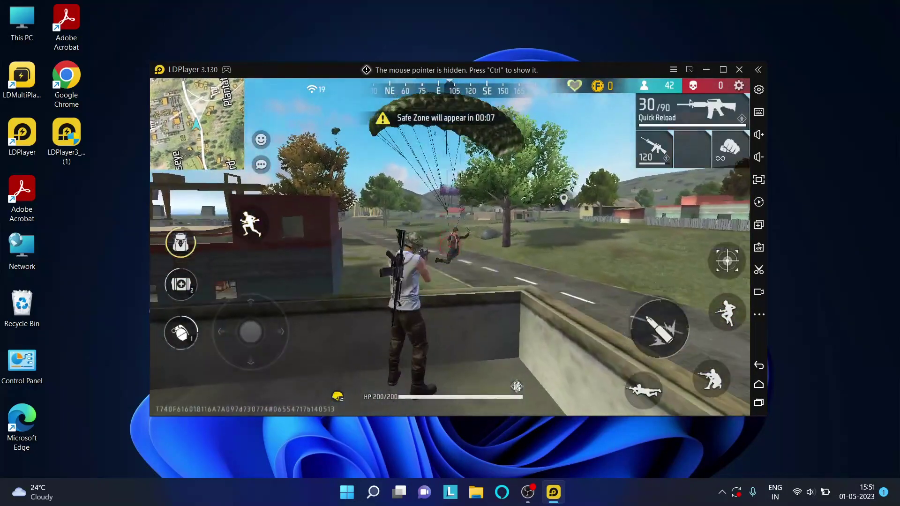
Fire at the parachuting enemy, run through the nearby building and shoot the enemy in the open field behind it.
{"action": "left_click", "coordinate": [449, 247]}
{"action": "key", "text": "w"}
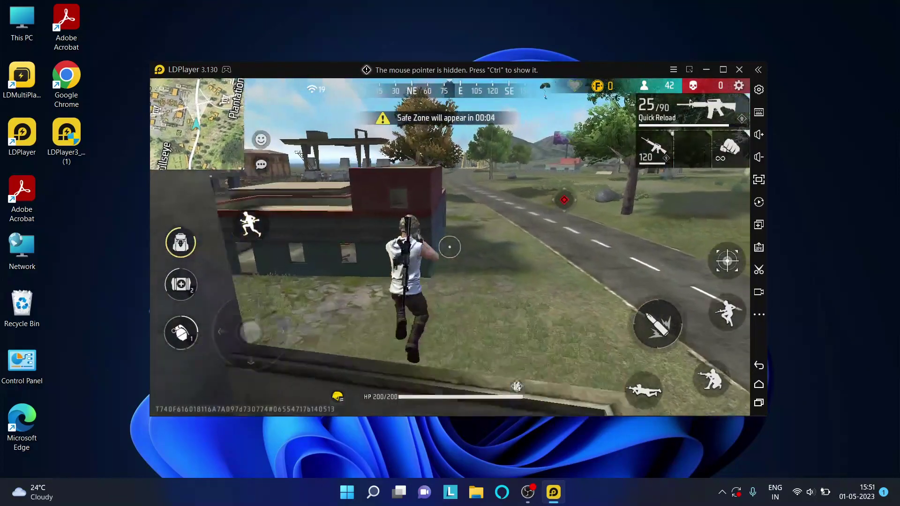
{"action": "key", "text": "w"}
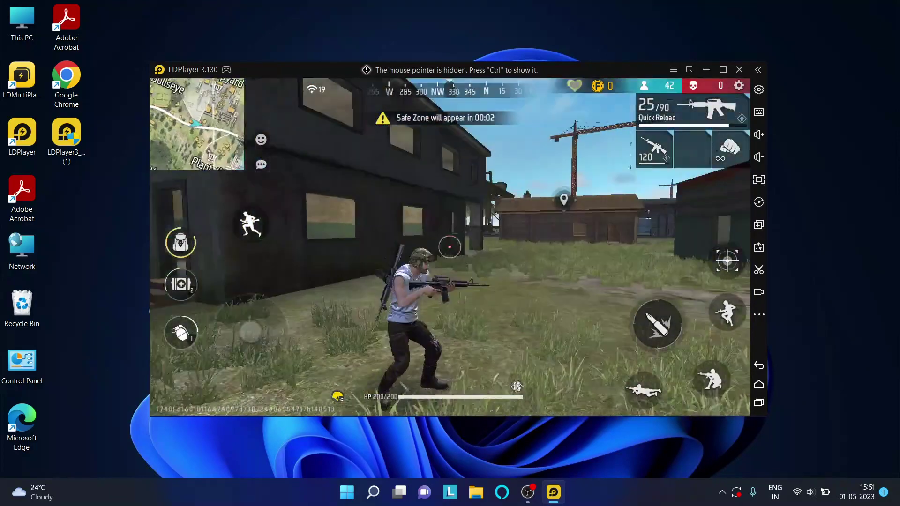
{"action": "key", "text": "w"}
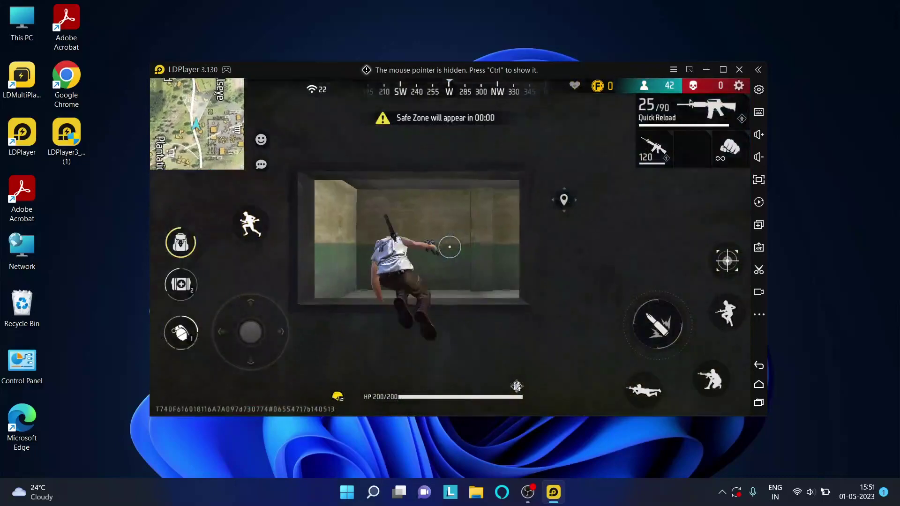
{"action": "key", "text": "w"}
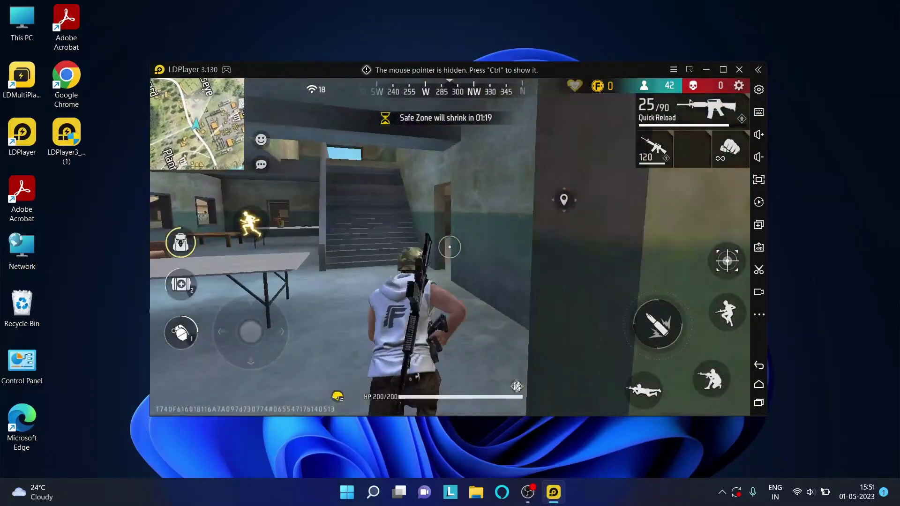
{"action": "key", "text": "w"}
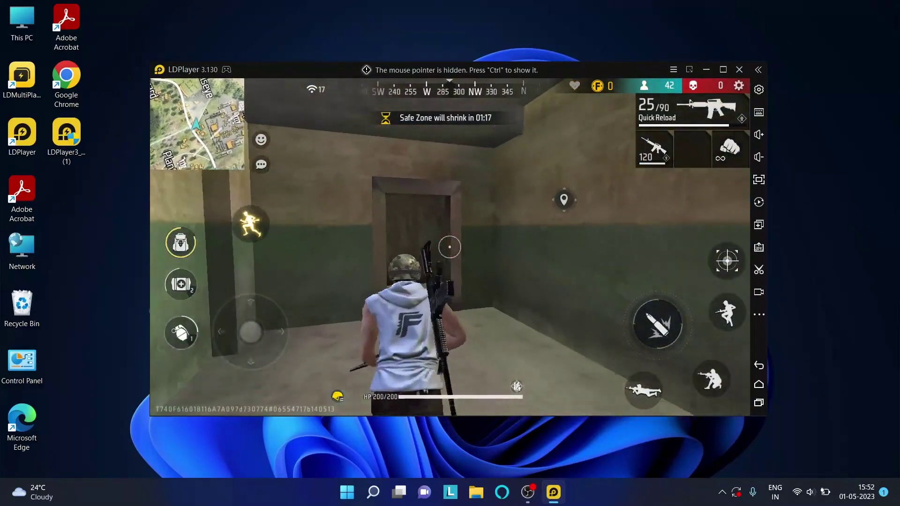
{"action": "key", "text": "w"}
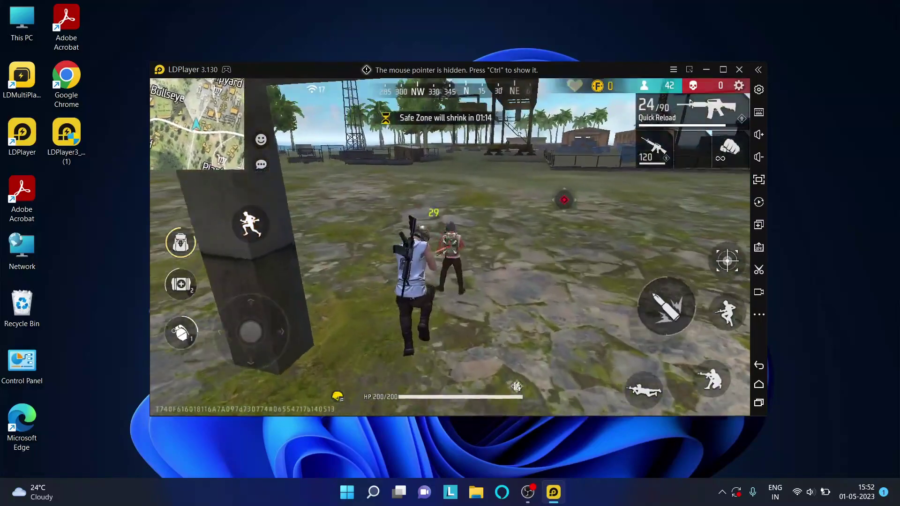
{"action": "key", "text": "w"}
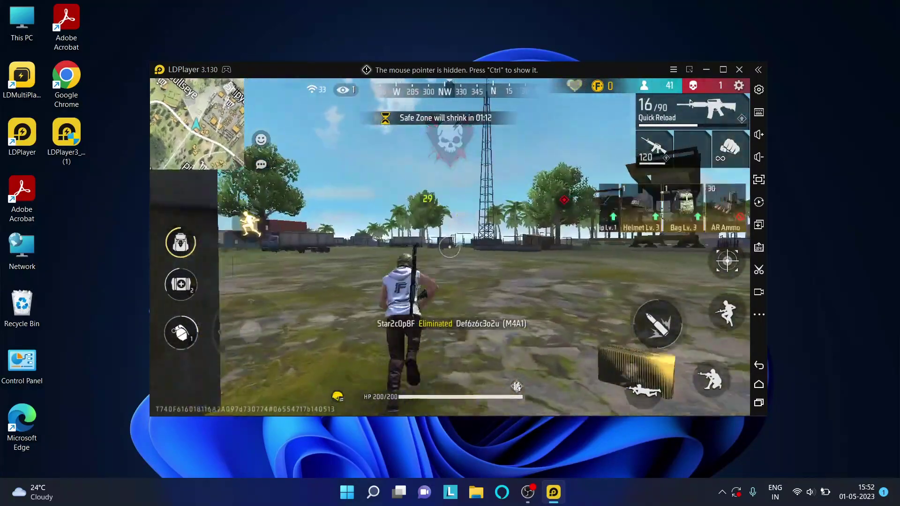
{"action": "key", "text": "w"}
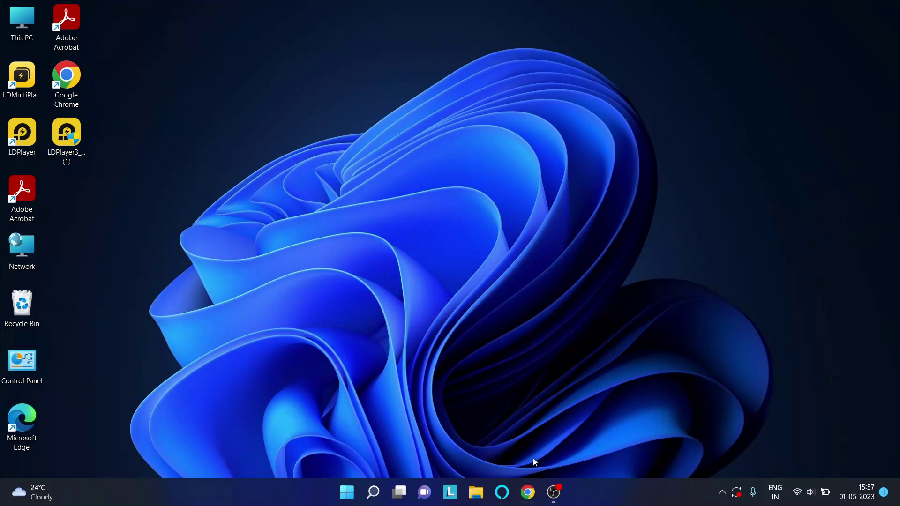
Search Google in Chrome for "ld player" and open the previous versions page on ldplayer.net to find LDPlayer 3 (32 Bit).
{"action": "left_click", "coordinate": [527, 492]}
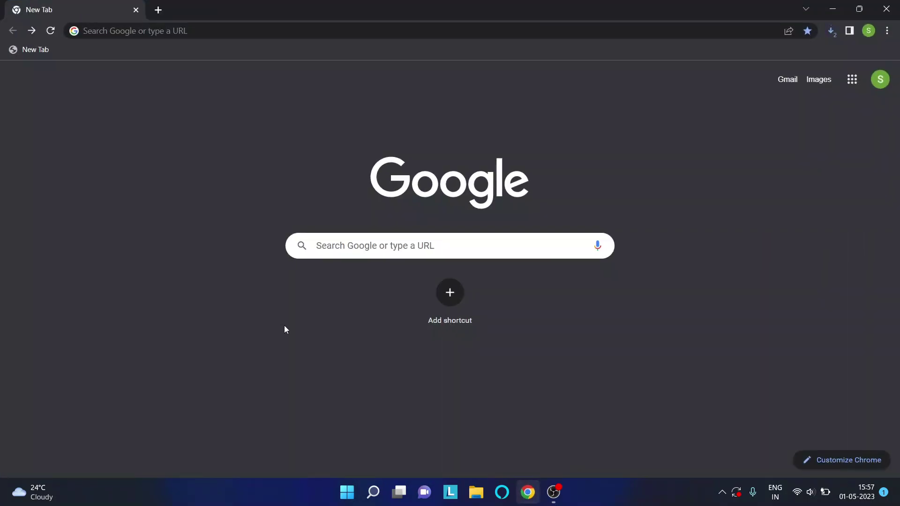
{"action": "left_click", "coordinate": [340, 247]}
{"action": "type", "text": "ld player"}
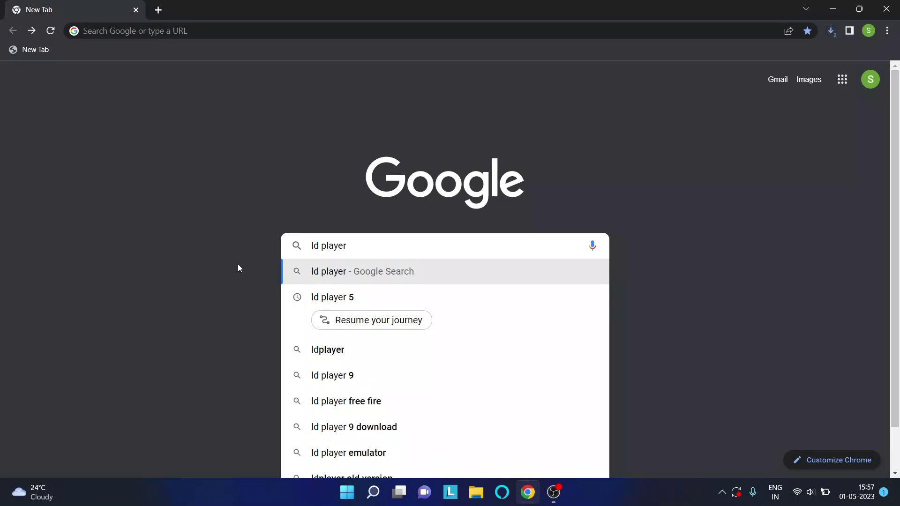
{"action": "key", "text": "Return"}
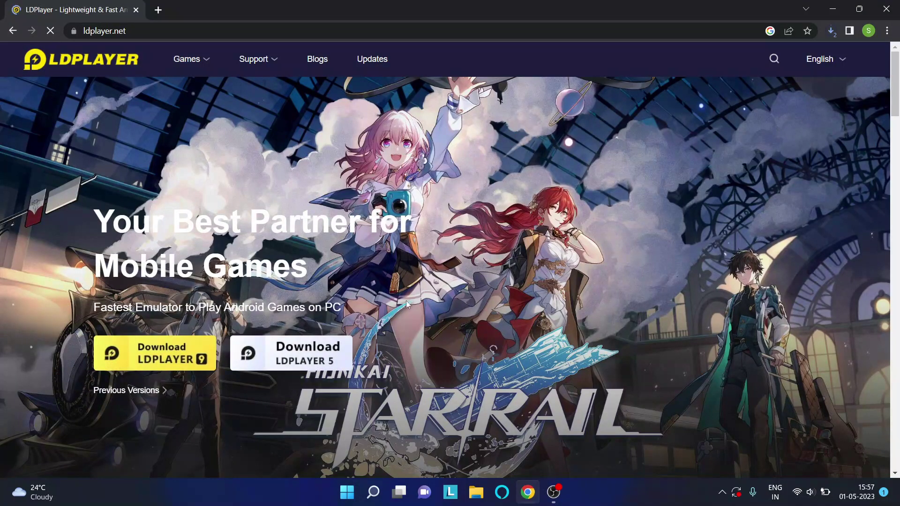
{"action": "left_click", "coordinate": [136, 398]}
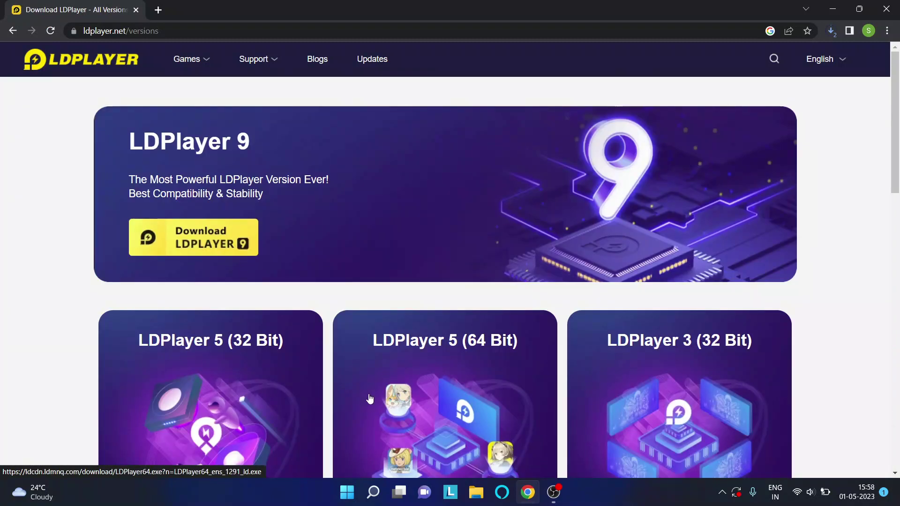
{"action": "scroll", "coordinate": [370, 399], "scroll_direction": "down", "scroll_amount": 1}
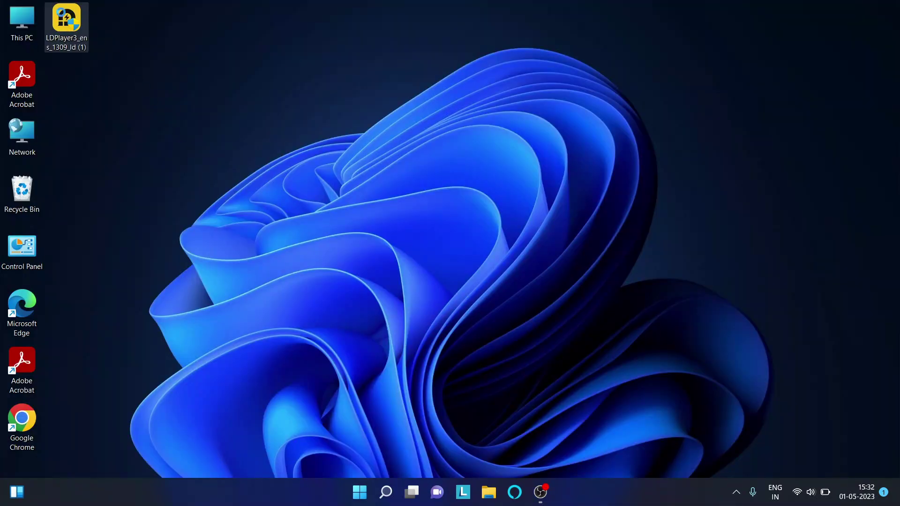
Run the LDPlayer3 installer as administrator and set its setup path to a new "ld player 3" folder on Windows-SSD (C:).
{"action": "right_click", "coordinate": [63, 16]}
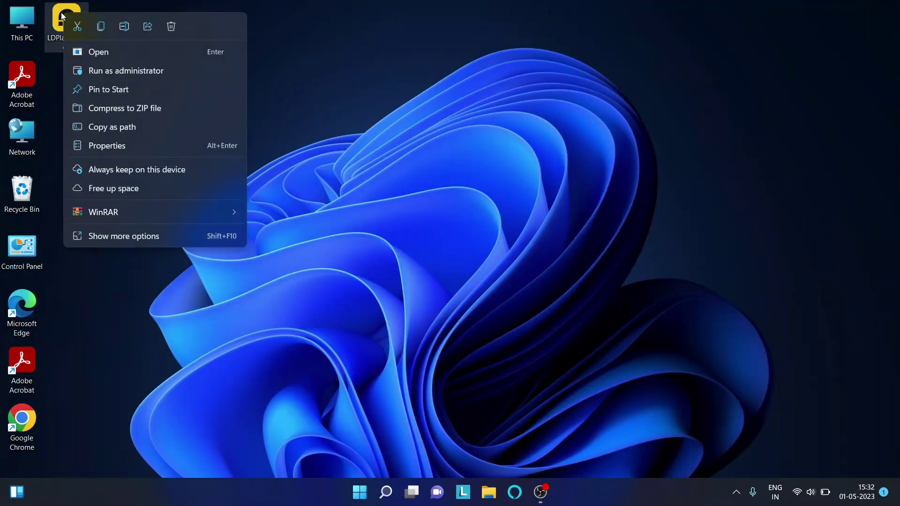
{"action": "left_click", "coordinate": [111, 73]}
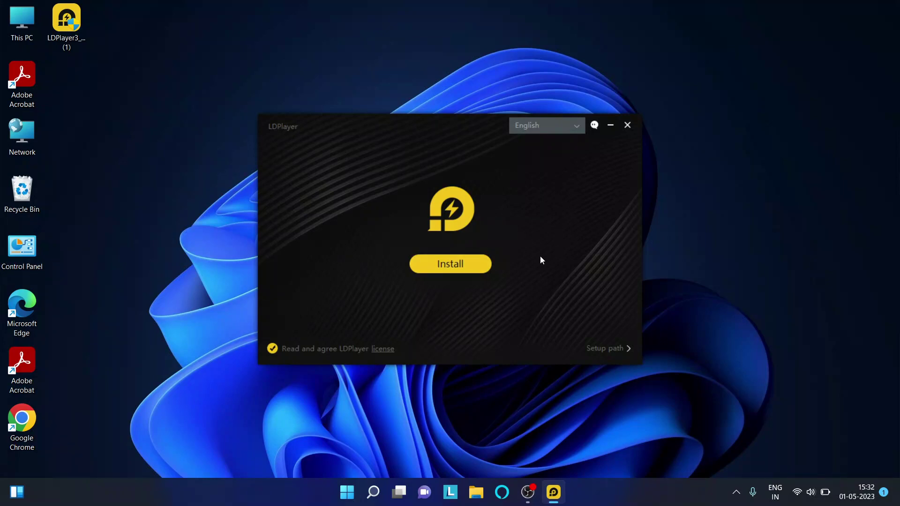
{"action": "left_click", "coordinate": [599, 349]}
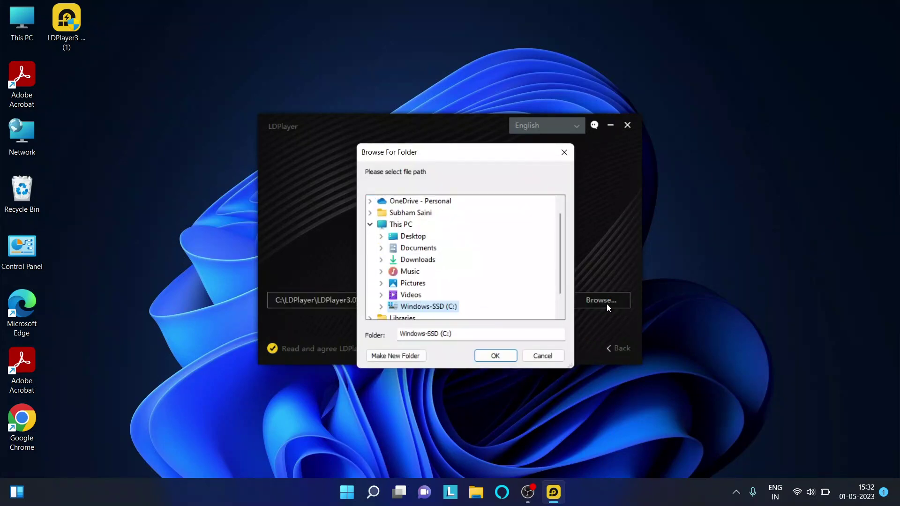
{"action": "double_click", "coordinate": [406, 306]}
{"action": "left_click", "coordinate": [395, 355]}
{"action": "type", "text": "ld player 3"}
{"action": "key", "text": "Return"}
{"action": "left_click", "coordinate": [495, 356]}
Install LDPlayer to the chosen folder and start the emulator.
{"action": "left_click", "coordinate": [447, 263]}
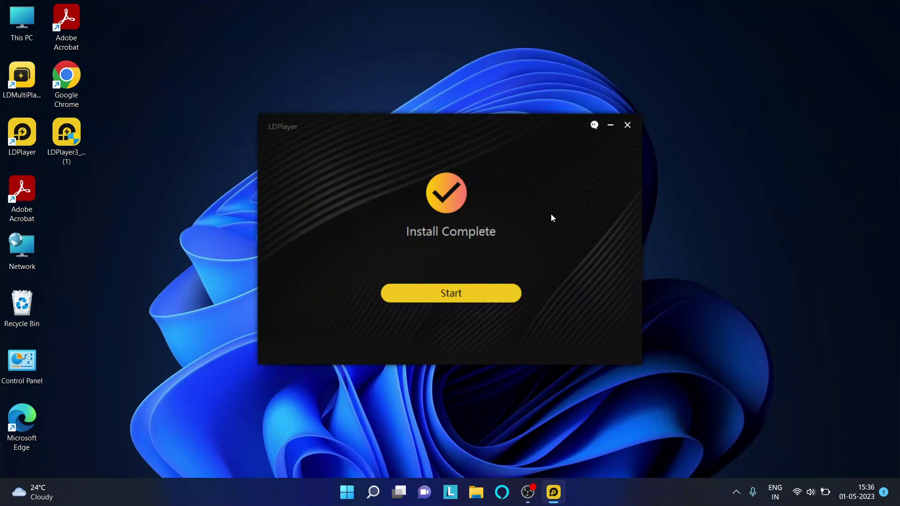
{"action": "left_click", "coordinate": [478, 294]}
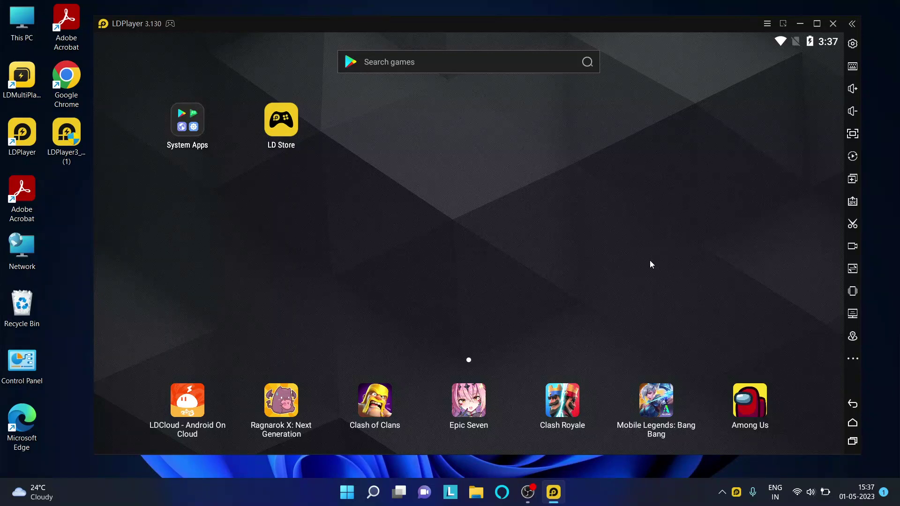
Set the emulator's tablet mode resolution to 1280x720 (dpi 240) in the advanced settings.
{"action": "left_click", "coordinate": [853, 43]}
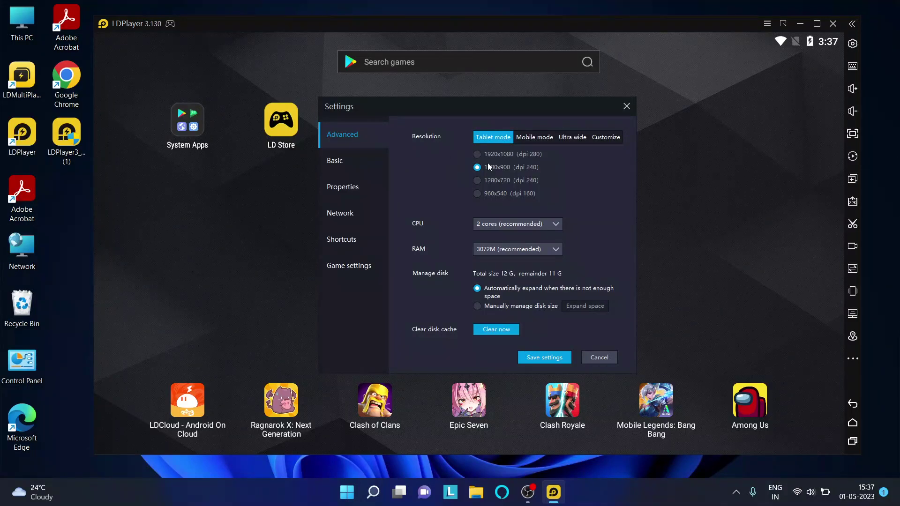
{"action": "left_click", "coordinate": [477, 181]}
{"action": "left_click", "coordinate": [477, 194]}
{"action": "left_click", "coordinate": [477, 181]}
Set the emulator's CPU allocation to 1 core and check the other core options.
{"action": "left_click", "coordinate": [519, 224]}
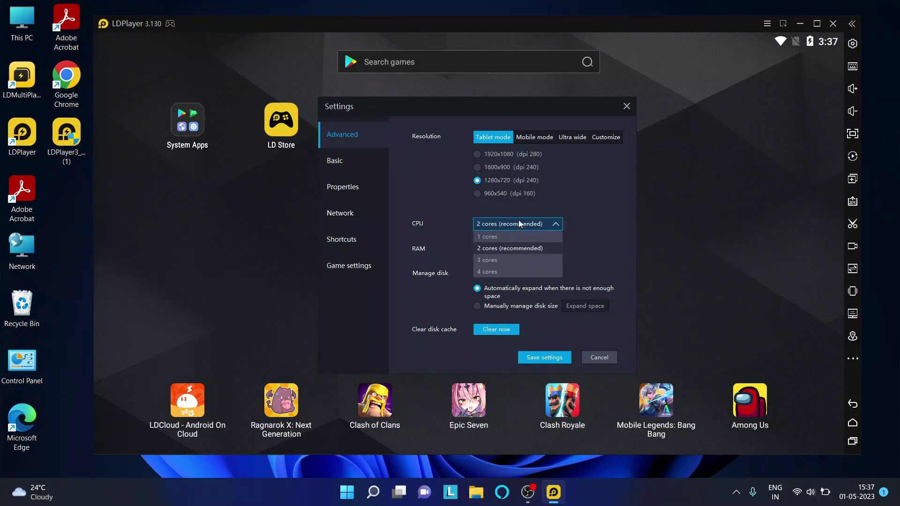
{"action": "left_click", "coordinate": [506, 237]}
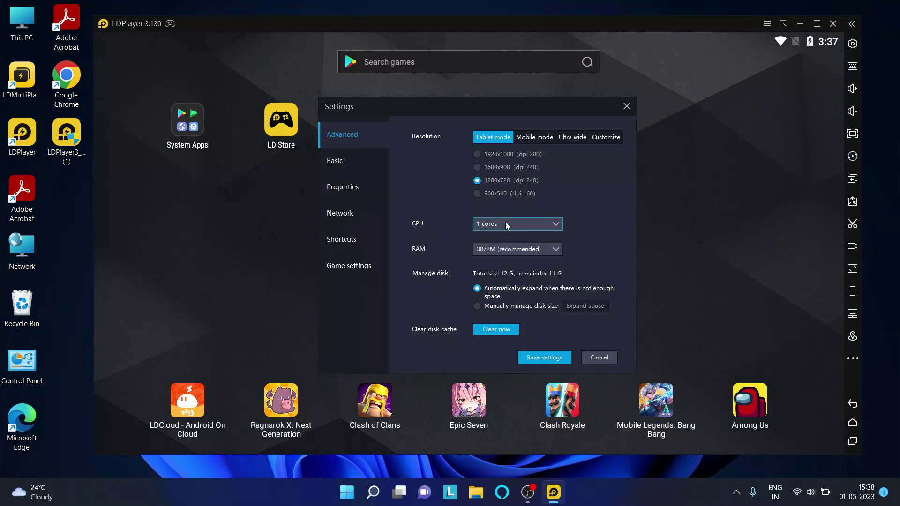
{"action": "left_click", "coordinate": [506, 225]}
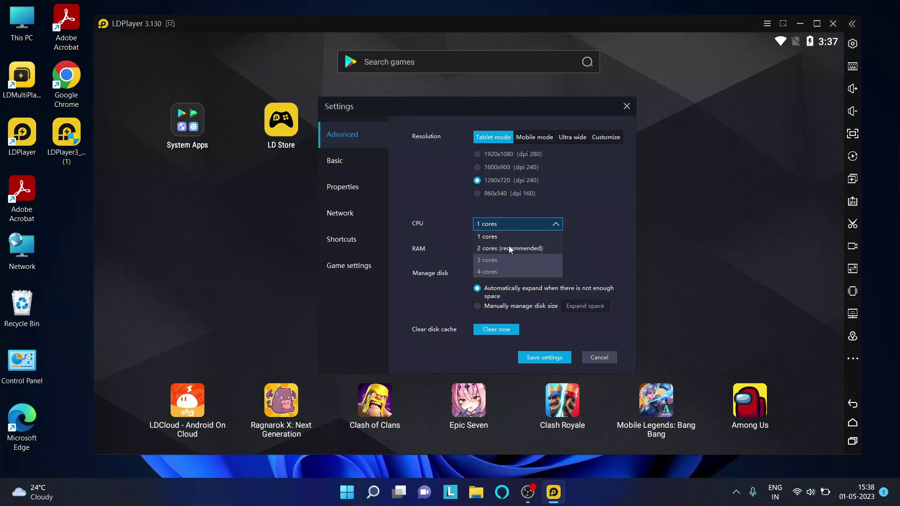
{"action": "left_click", "coordinate": [517, 225]}
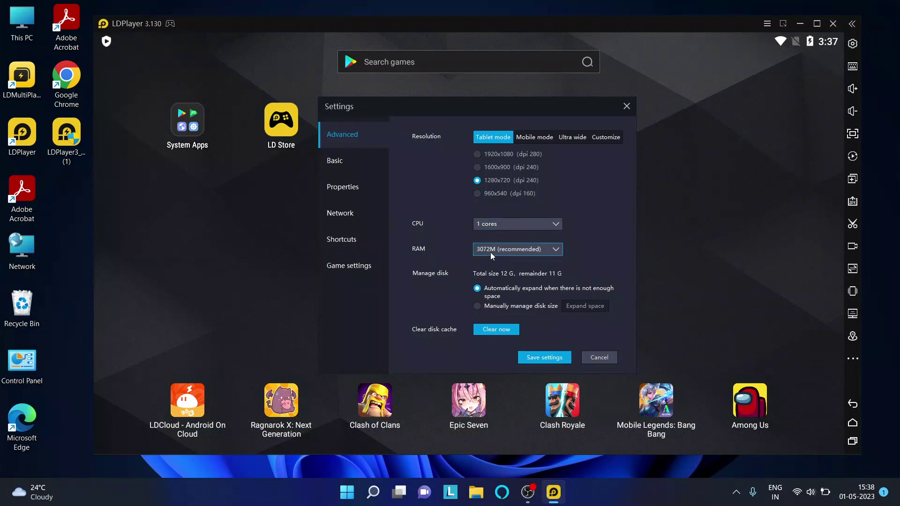
Set the emulator's RAM to 2048M, then save the settings and restart LDPlayer.
{"action": "left_click", "coordinate": [492, 254]}
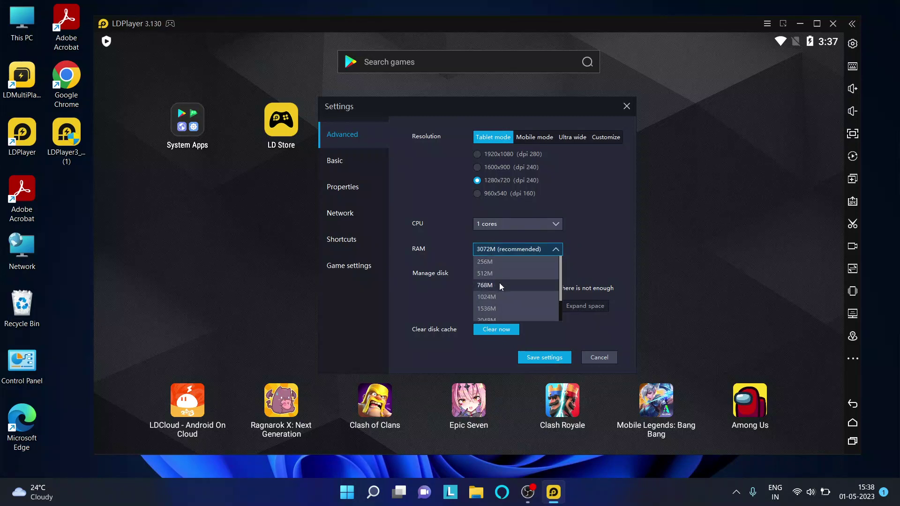
{"action": "scroll", "coordinate": [501, 286], "scroll_direction": "down", "scroll_amount": 3}
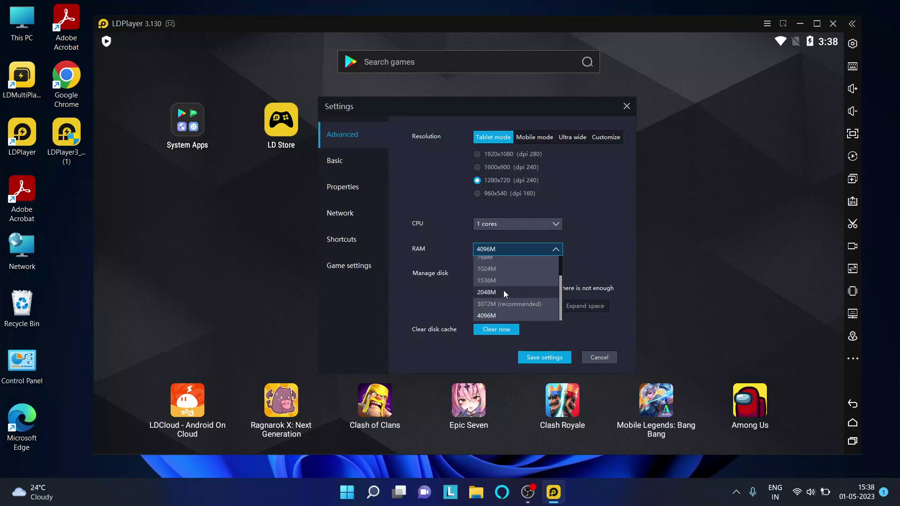
{"action": "left_click", "coordinate": [504, 291]}
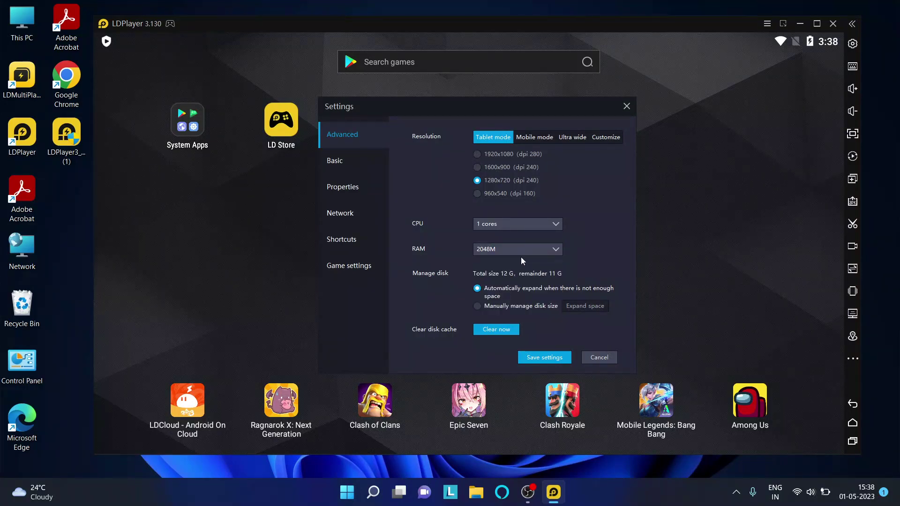
{"action": "left_click", "coordinate": [545, 358]}
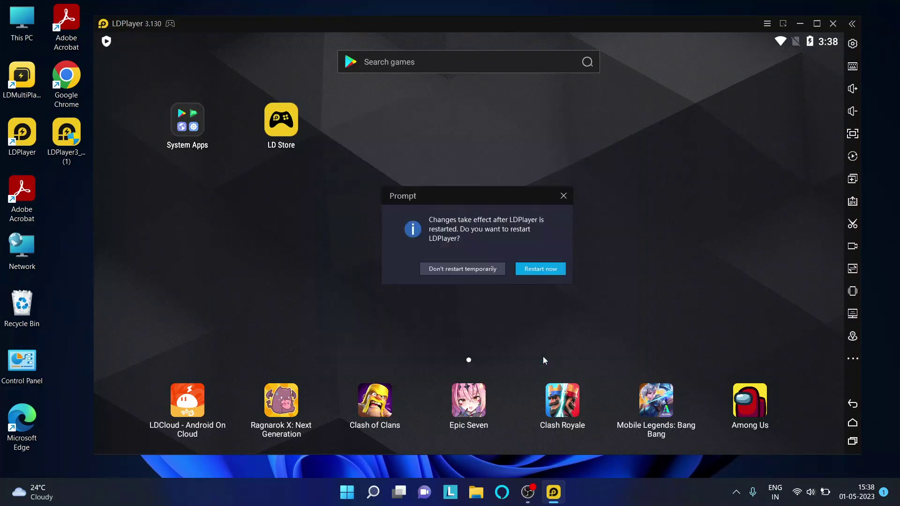
{"action": "left_click", "coordinate": [537, 268]}
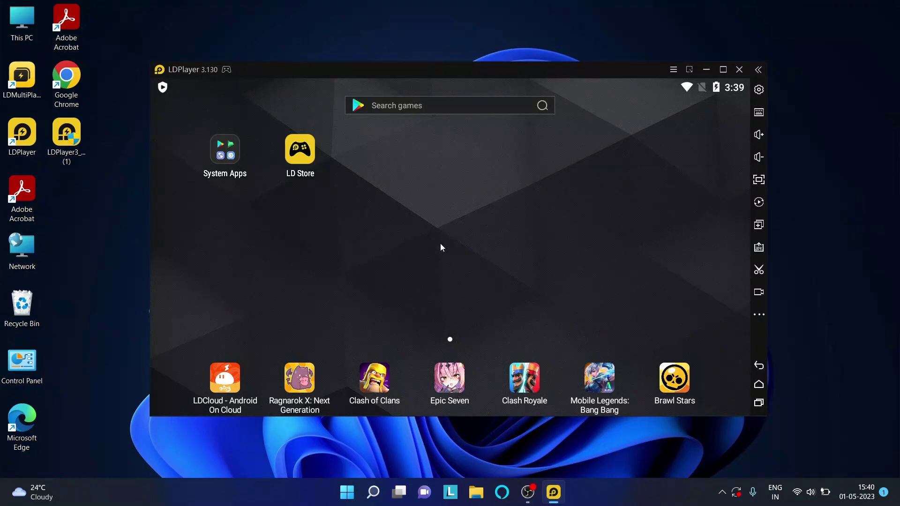
Look through the apps in the System Apps folder and close it.
{"action": "left_click", "coordinate": [222, 155]}
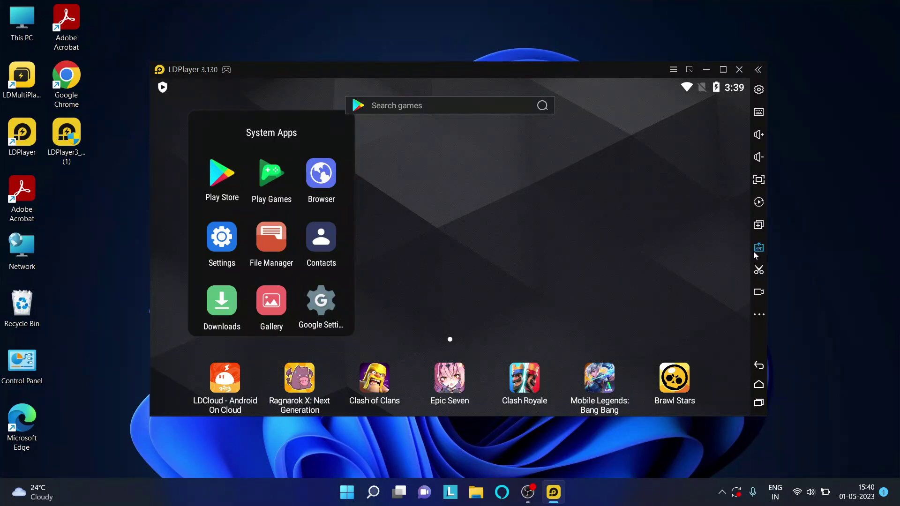
{"action": "left_click", "coordinate": [616, 251]}
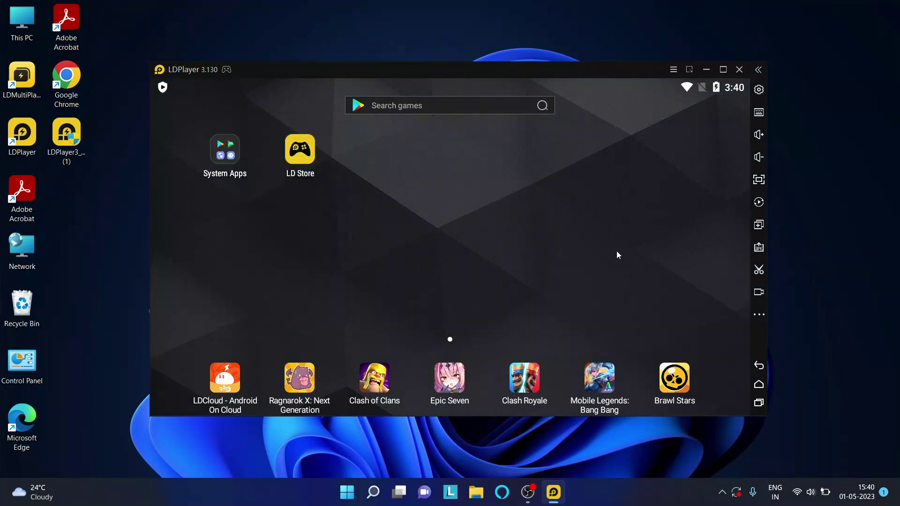
Install the Free Fire APK from the "free fire" folder in Downloads and launch the game.
{"action": "left_click", "coordinate": [757, 249]}
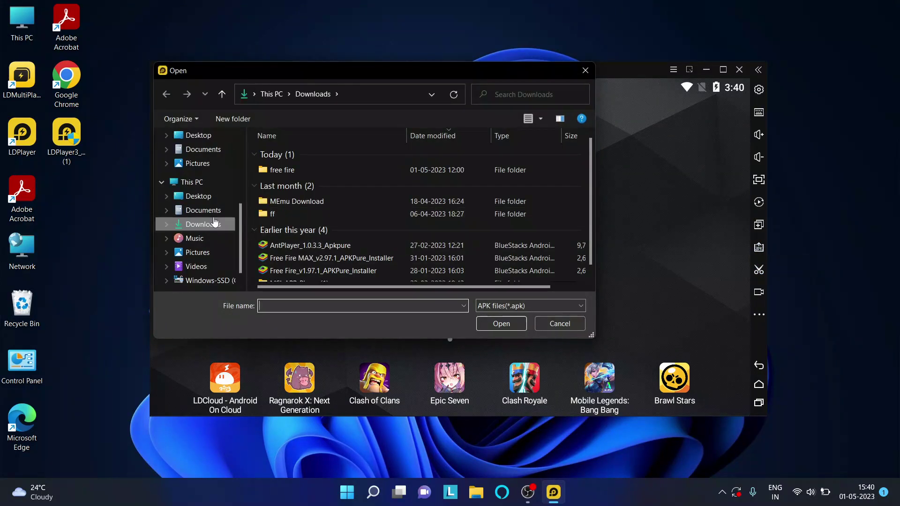
{"action": "double_click", "coordinate": [296, 170]}
{"action": "double_click", "coordinate": [314, 156]}
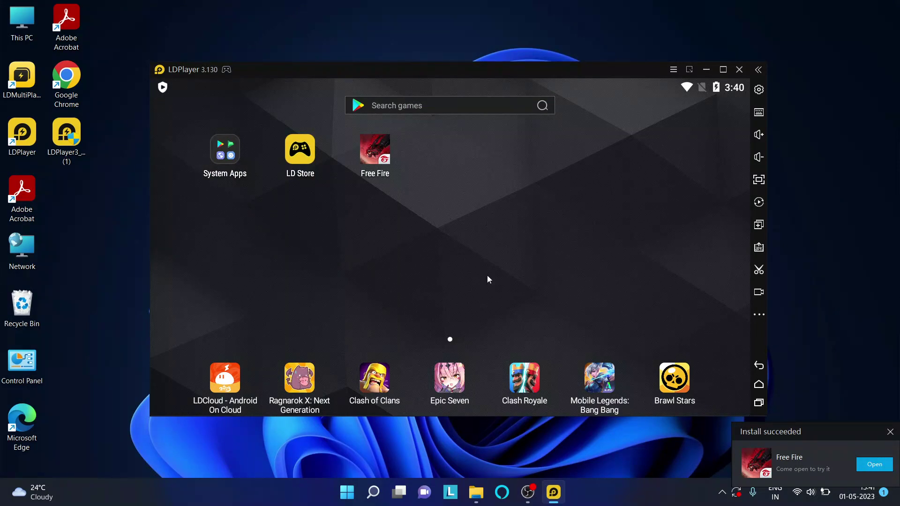
{"action": "left_click", "coordinate": [889, 432]}
{"action": "left_click", "coordinate": [378, 147]}
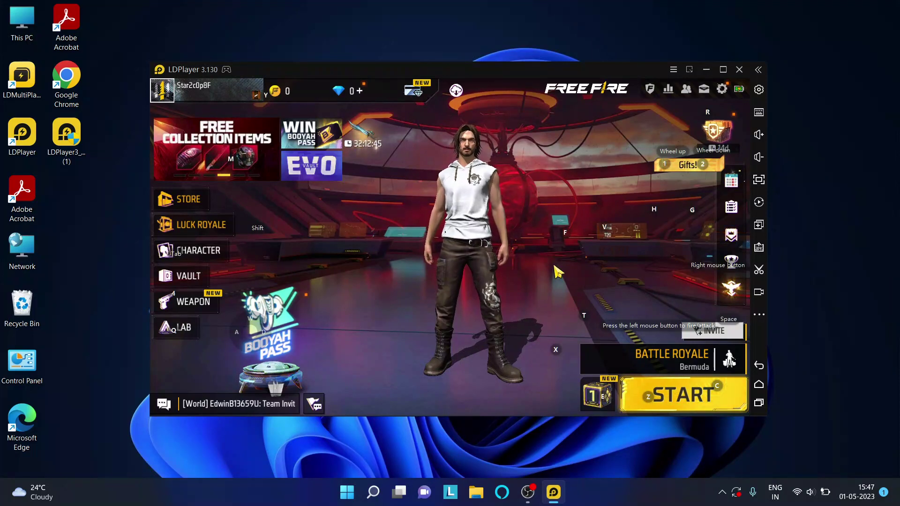
Open the custom HUD editor from Free Fire's controls settings and switch to Preset 1.
{"action": "left_click", "coordinate": [722, 89]}
{"action": "left_click", "coordinate": [203, 194]}
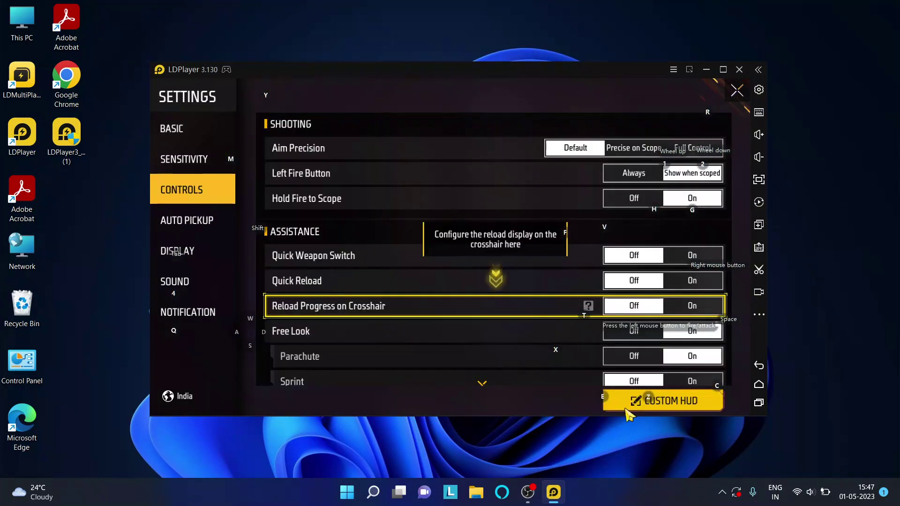
{"action": "left_click", "coordinate": [677, 401]}
{"action": "left_click", "coordinate": [402, 98]}
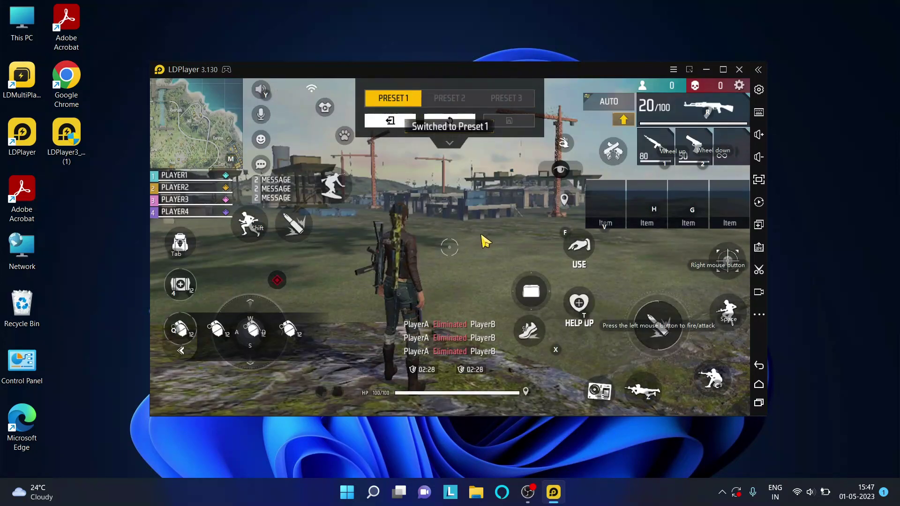
Align the F, T and X key mappings with the Use, Help Up and shoe buttons of the HUD, and save the keymap.
{"action": "left_click", "coordinate": [759, 113]}
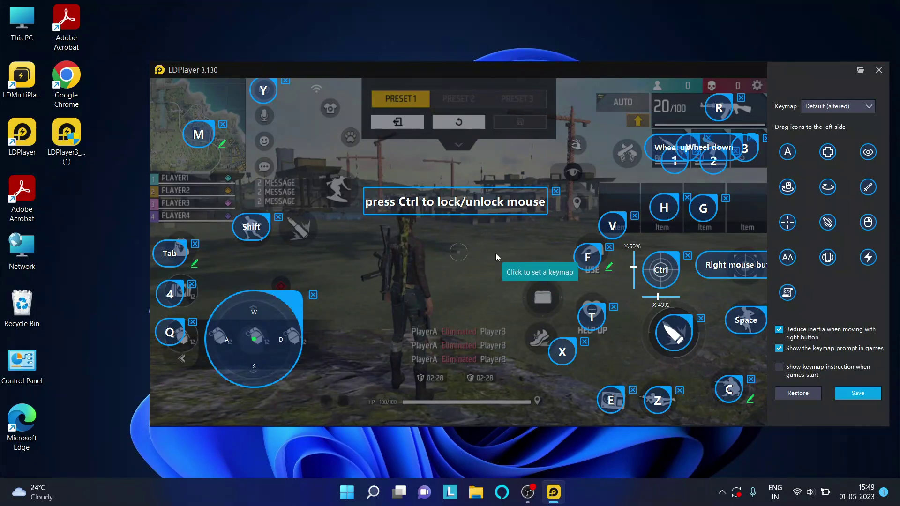
{"action": "left_click_drag", "start_coordinate": [593, 258], "coordinate": [597, 260]}
{"action": "left_click_drag", "start_coordinate": [595, 324], "coordinate": [598, 317]}
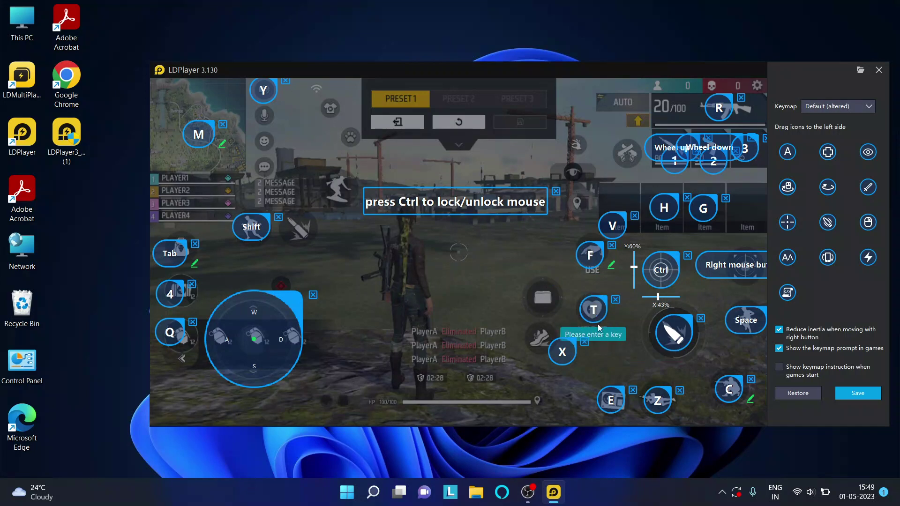
{"action": "left_click_drag", "start_coordinate": [565, 355], "coordinate": [547, 346]}
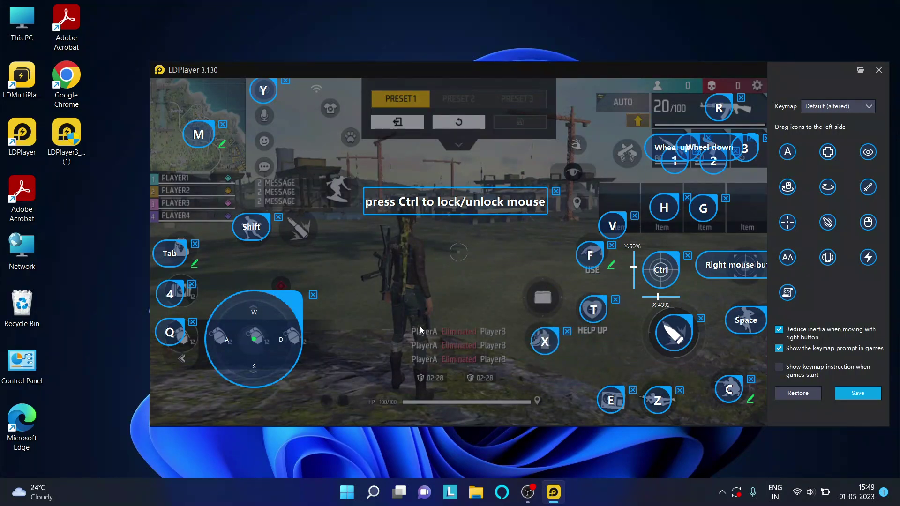
{"action": "left_click", "coordinate": [858, 394]}
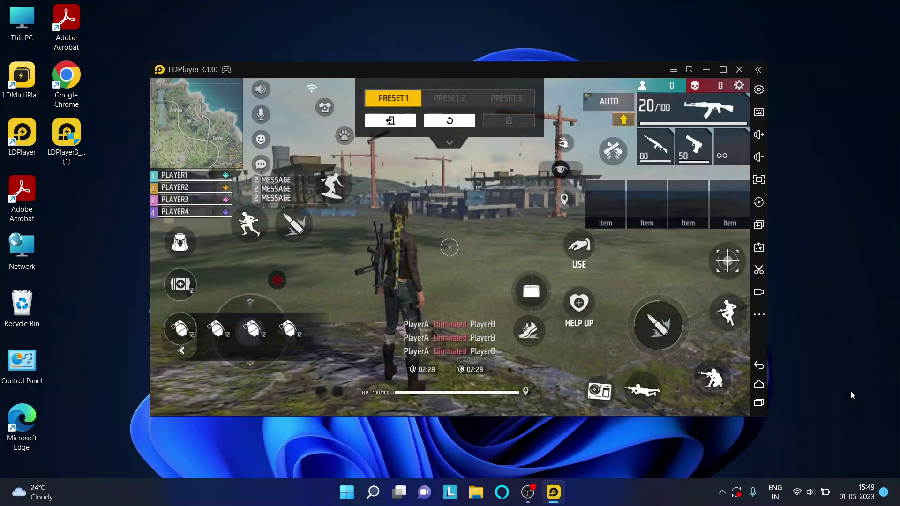
Leave the HUD editor, set the game's display options to Standard graphics and Normal FPS, and close the settings.
{"action": "key", "text": "Escape"}
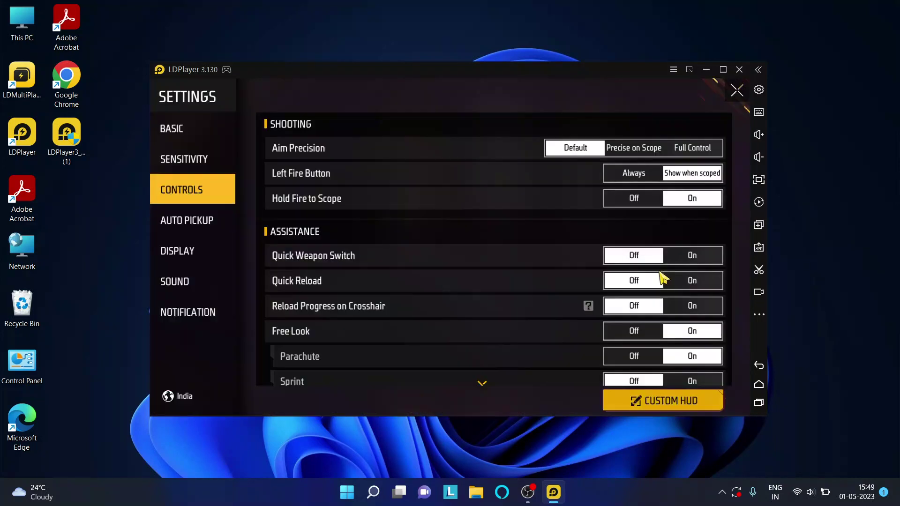
{"action": "left_click", "coordinate": [204, 254]}
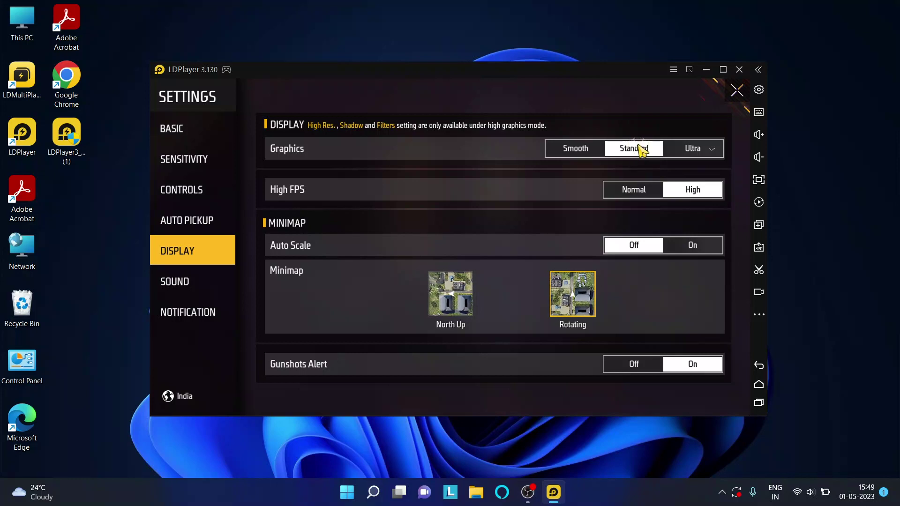
{"action": "left_click", "coordinate": [623, 190]}
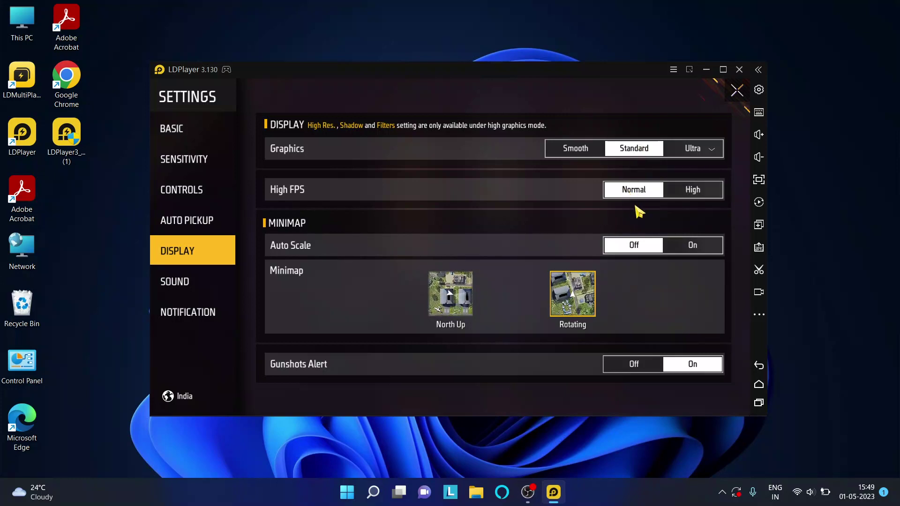
{"action": "left_click", "coordinate": [736, 92]}
Start matchmaking for a Battle Royale match on Bermuda from the Free Fire lobby.
{"action": "left_click_drag", "start_coordinate": [717, 203], "coordinate": [665, 242]}
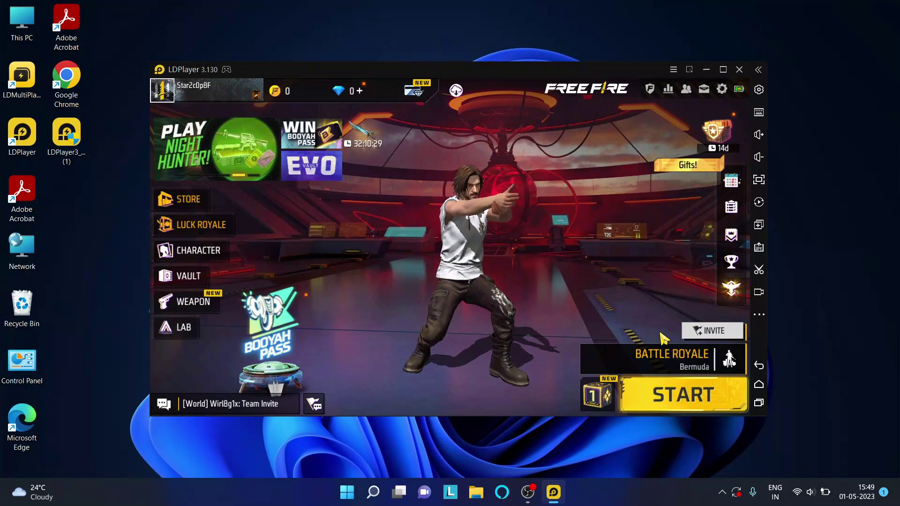
{"action": "left_click", "coordinate": [665, 392]}
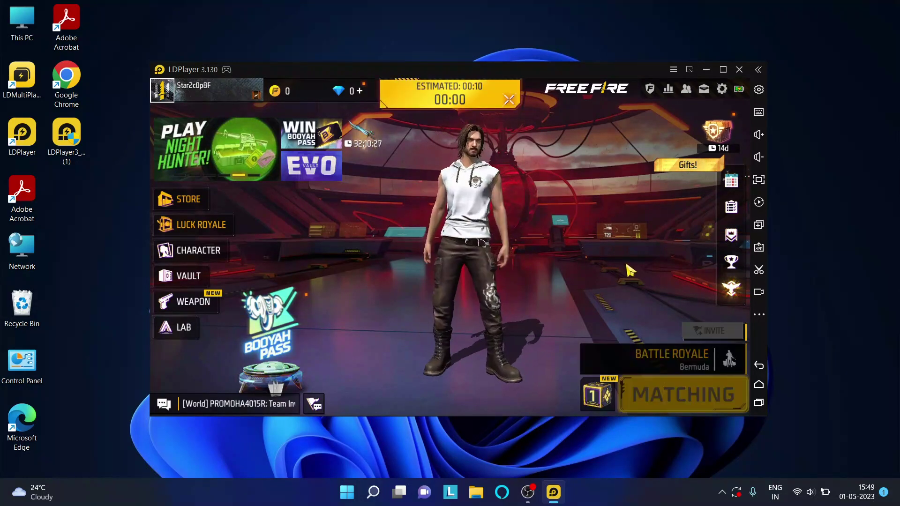